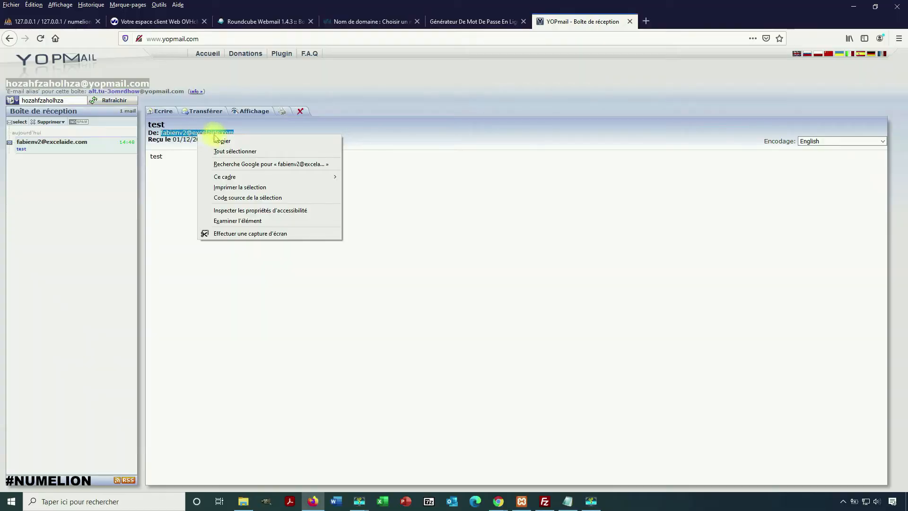
Put away the YOPmail window showing the received 'test' message so Gmail is visible
left_click(216, 141)
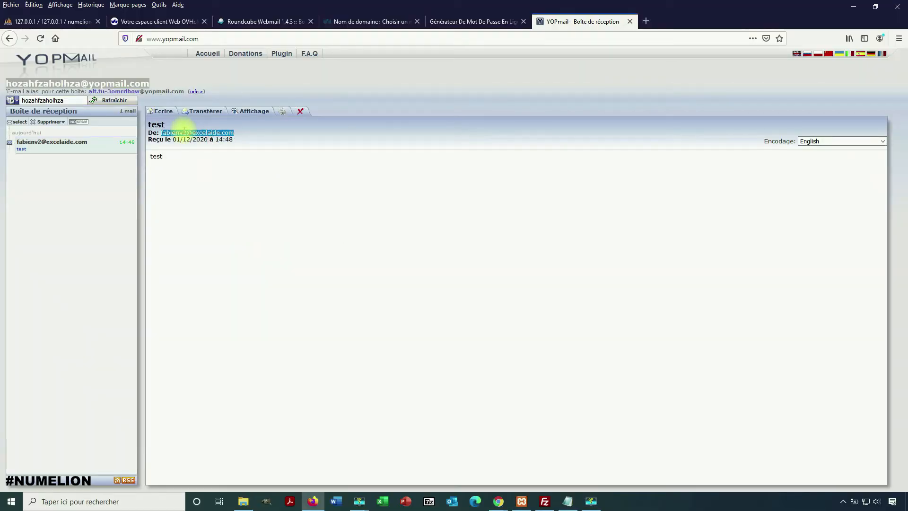
left_click(241, 110)
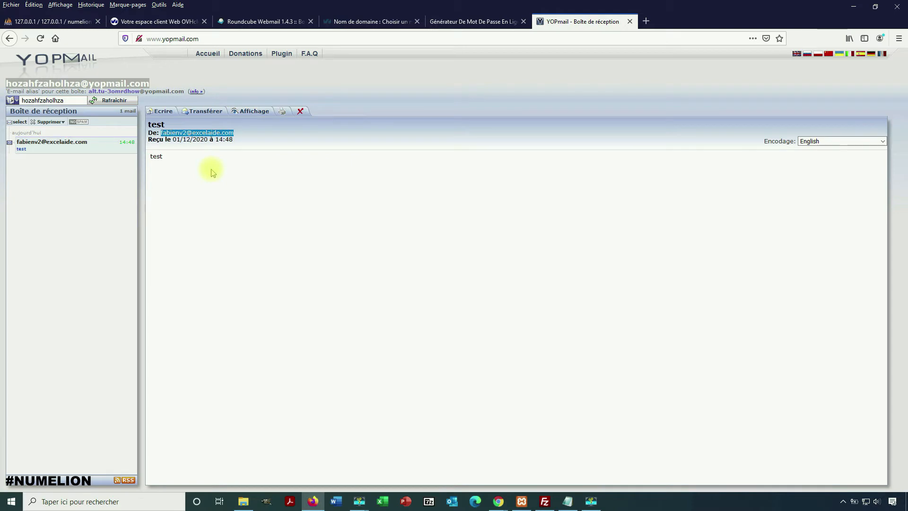
left_click(855, 8)
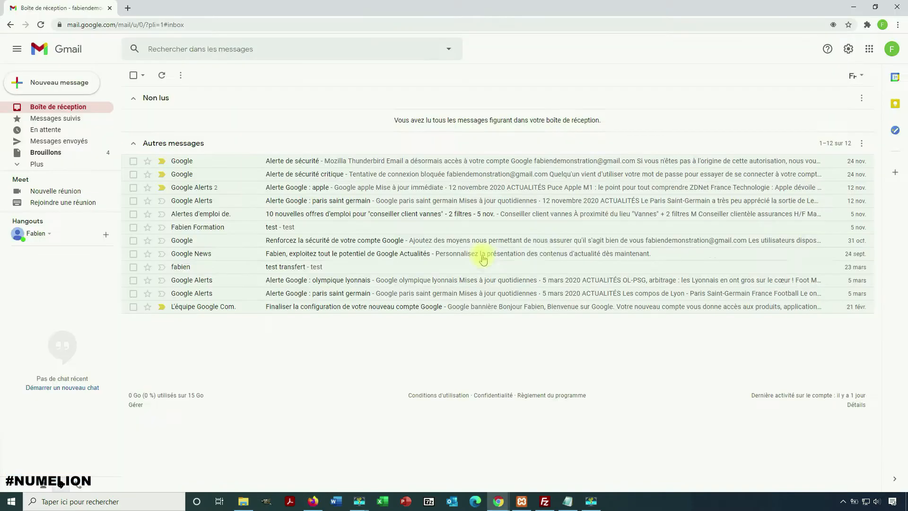
Open Gmail's full settings at the Transfert et POP/IMAP (forwarding and POP/IMAP) tab
left_click(849, 47)
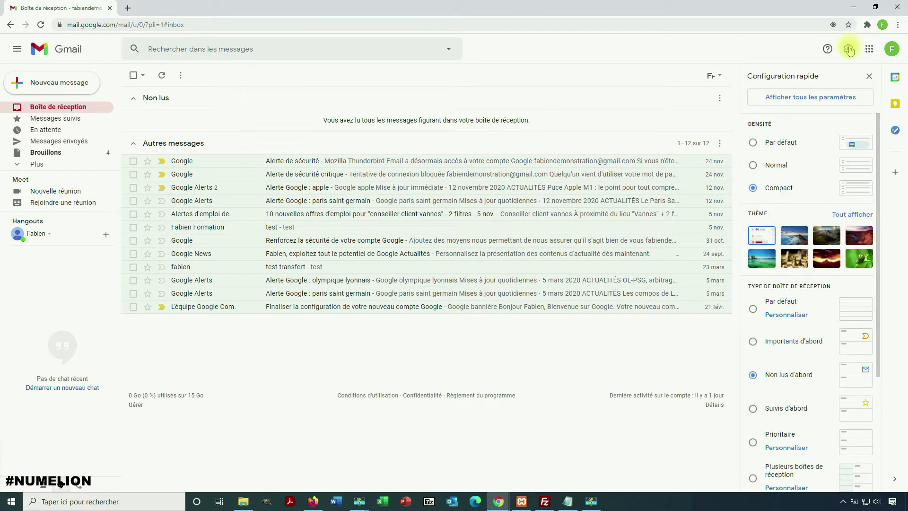
left_click(805, 96)
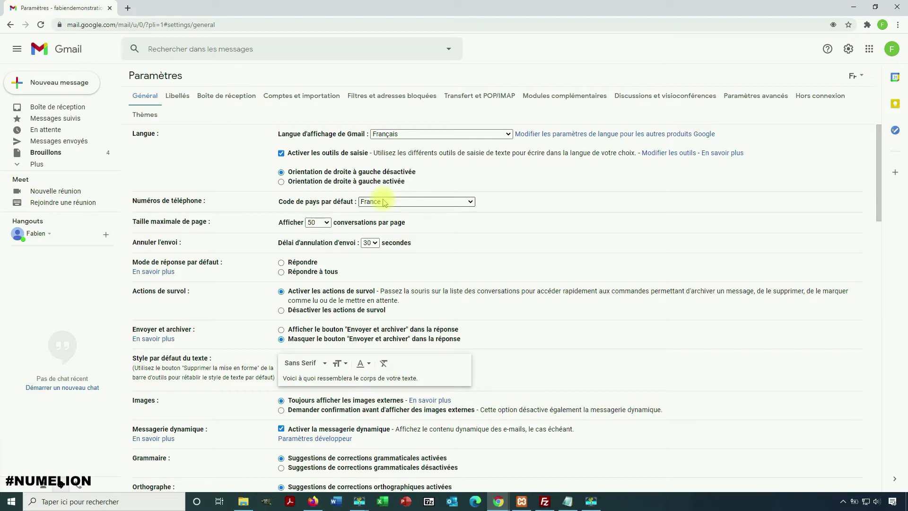
left_click(479, 96)
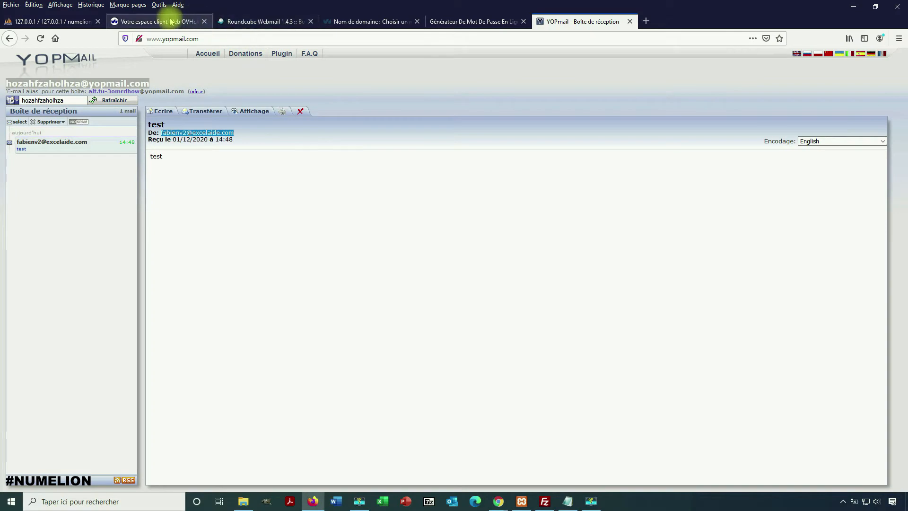
In the excelaide.com OVH customer space, open Gestion des redirections and start a new redirection
left_click(163, 22)
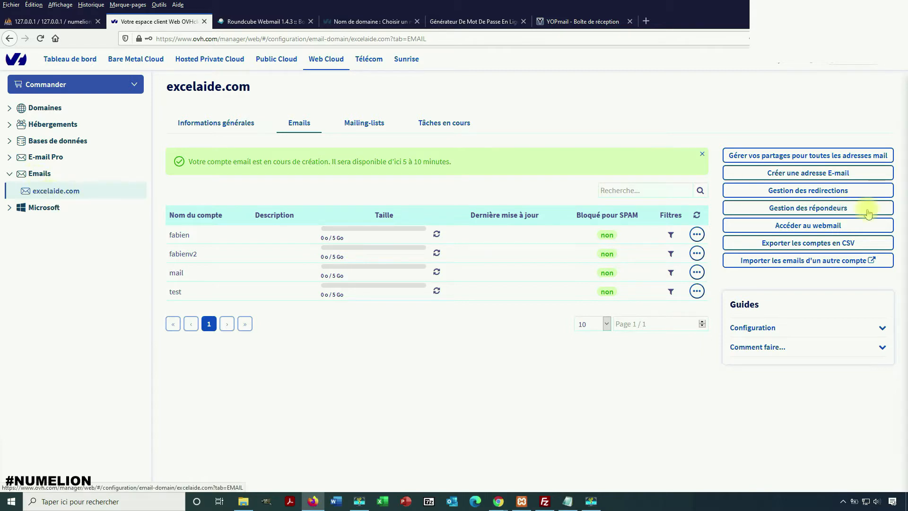
left_click(804, 194)
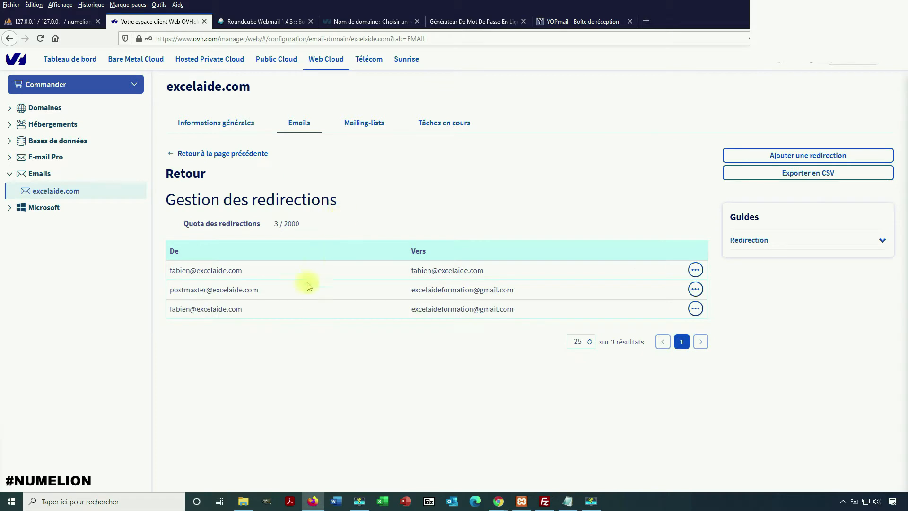
left_click(804, 155)
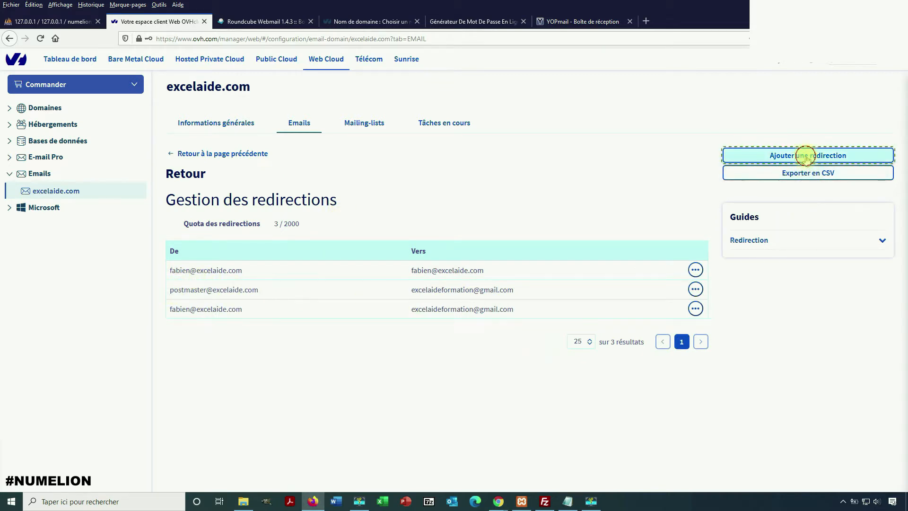
Redirect a new excelaide.com address to the Gmail account, with 'Ne pas conserver de copie du mail'
right_click(368, 180)
left_click(351, 182)
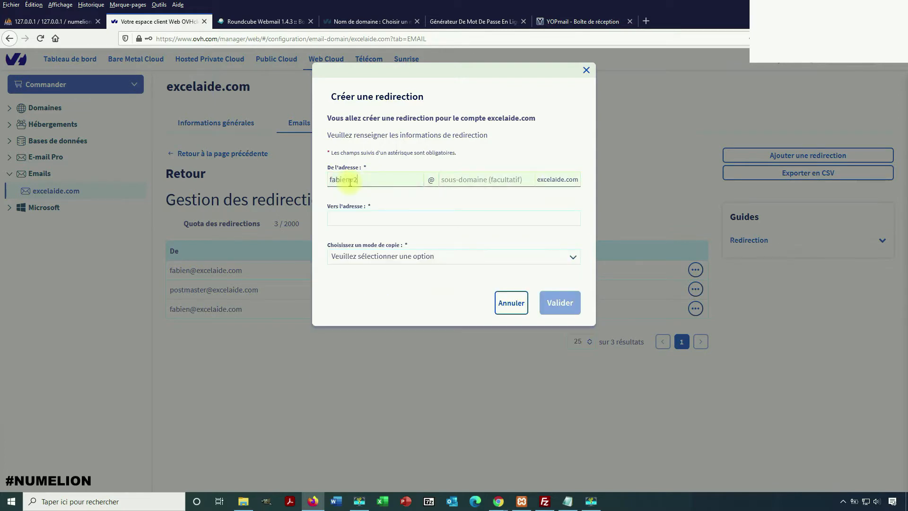
key("Left")
left_click(360, 218)
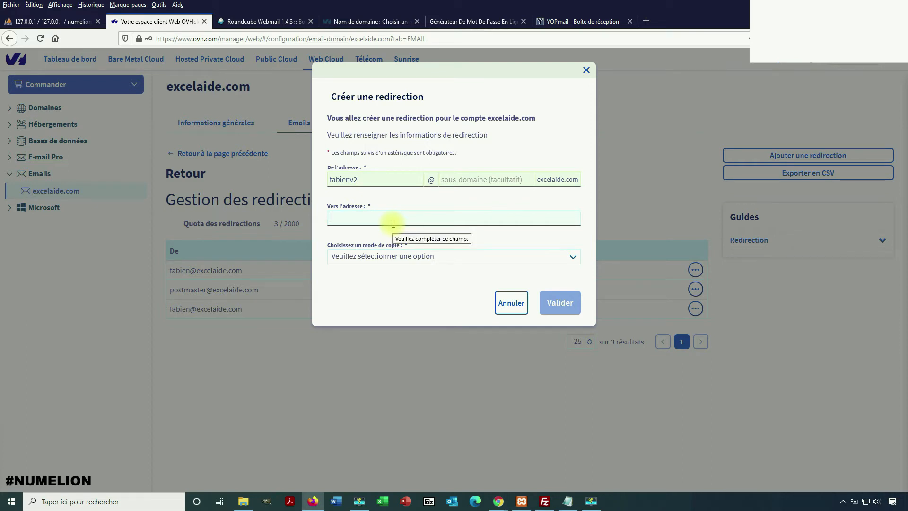
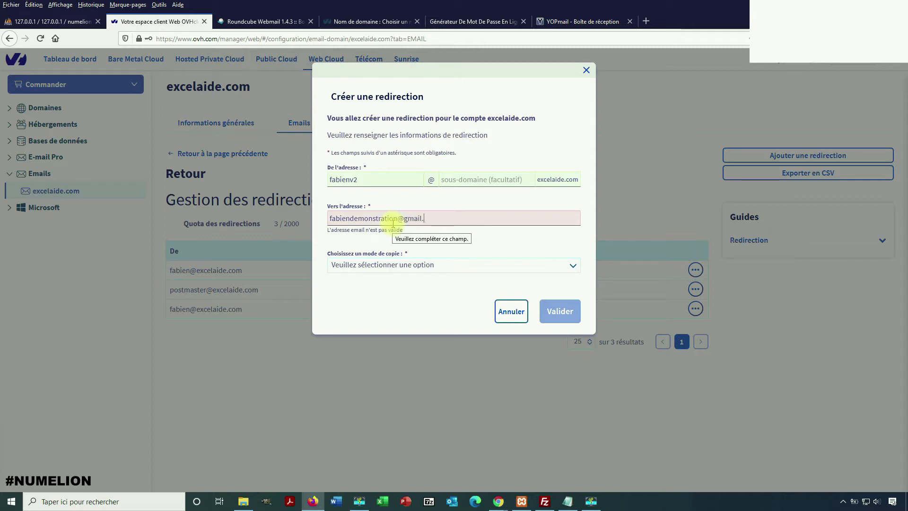
left_click(383, 256)
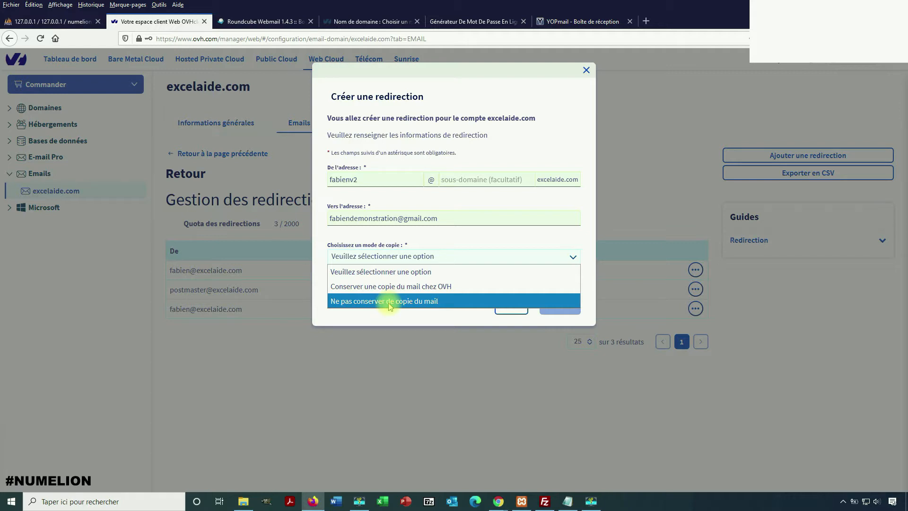
left_click(390, 303)
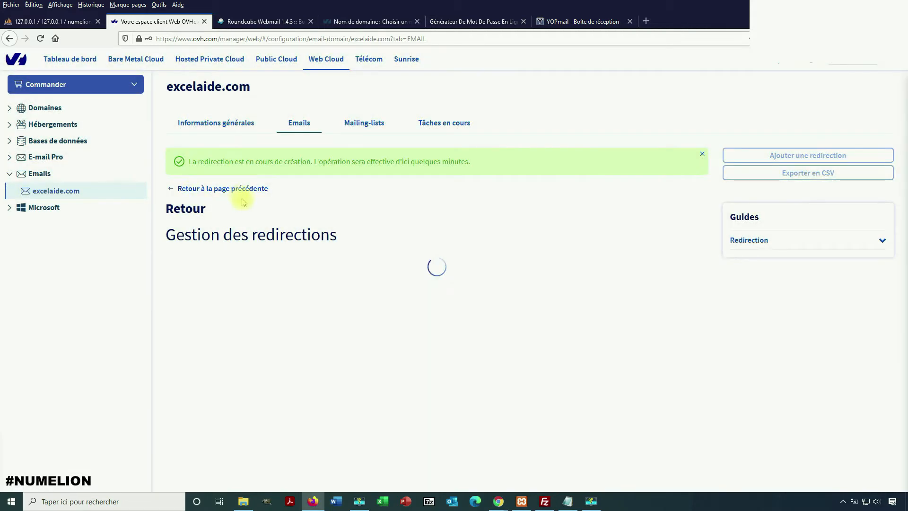
Highlight the new Gmail redirection at the top of the 4-of-2000 list, then deselect it
left_click_drag(166, 308, 512, 308)
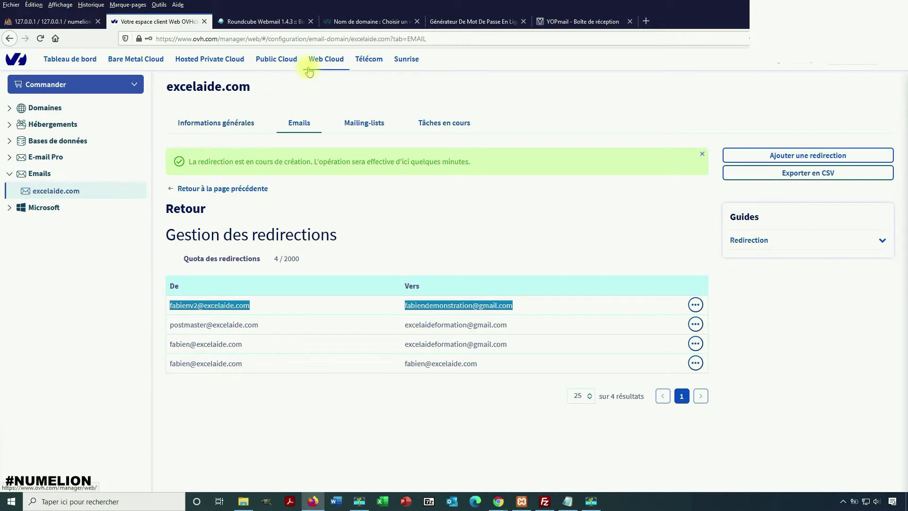
left_click(444, 310)
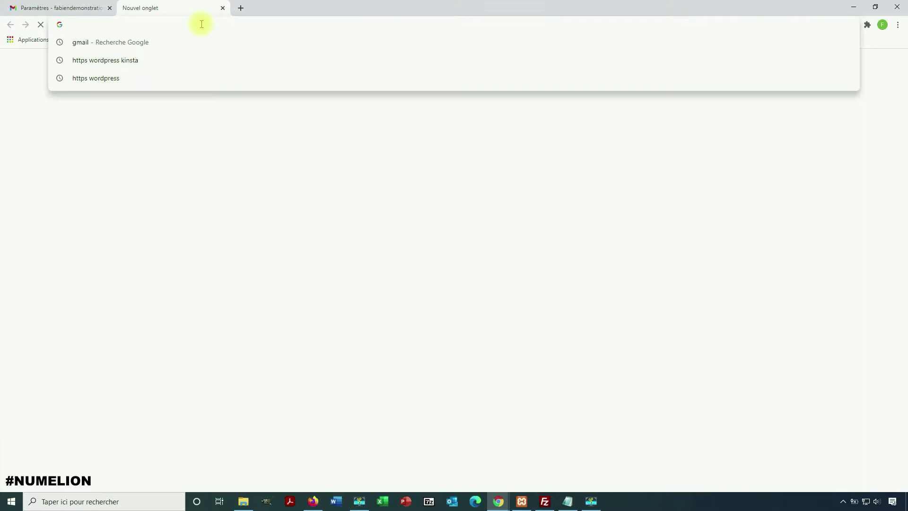
Search Google for 'ovh mail gmail' and open the OVH Docs Gmail setup guide
type("ovh ")
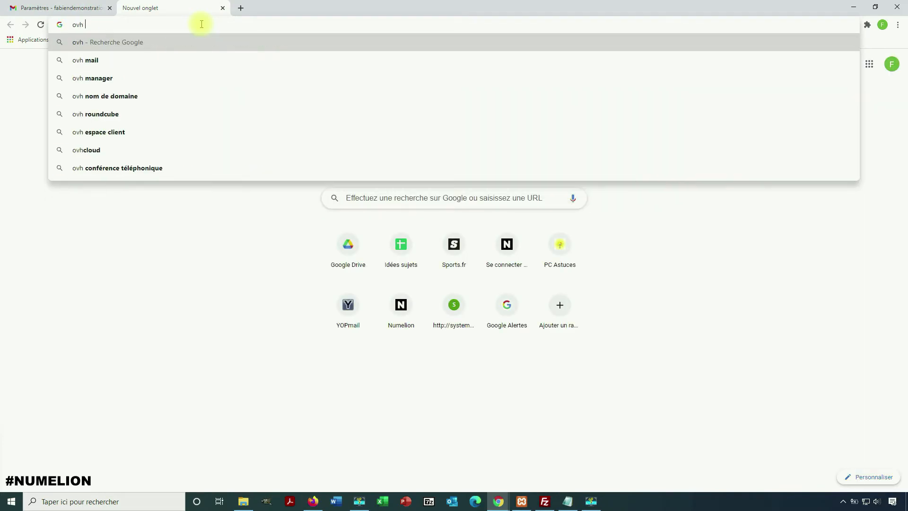
type("mail gmia")
key("BackSpace")
key("BackSpace")
type("ail")
key("Return")
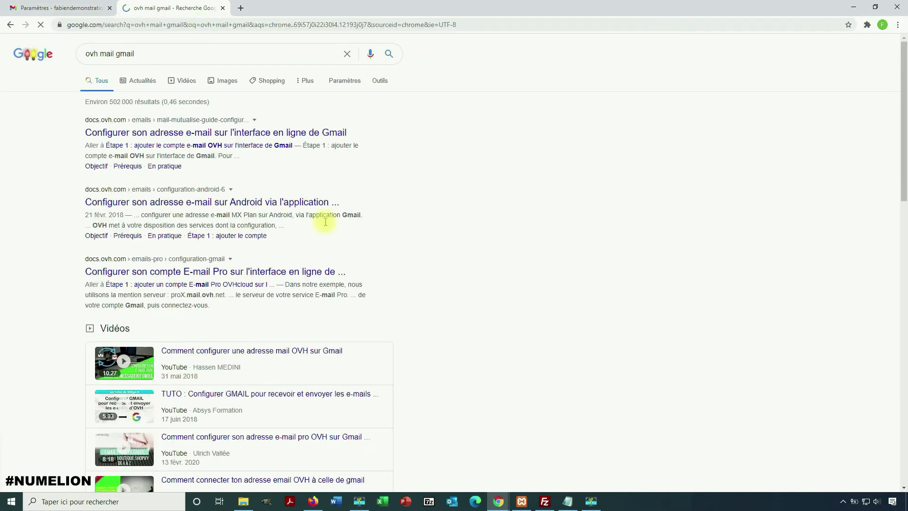
left_click(139, 135)
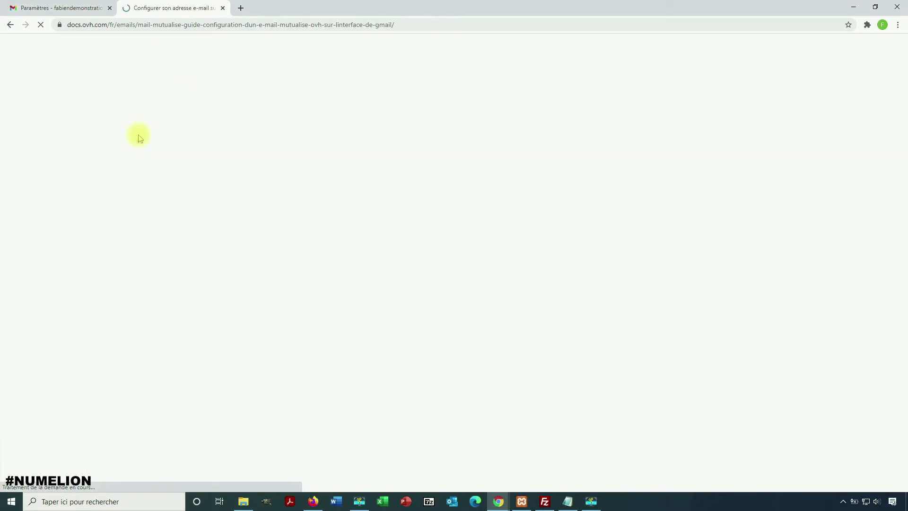
Find the guide's POP settings, server ssl0.ovh.net and port 995, then return to Gmail
scroll(490, 271, "down", 5)
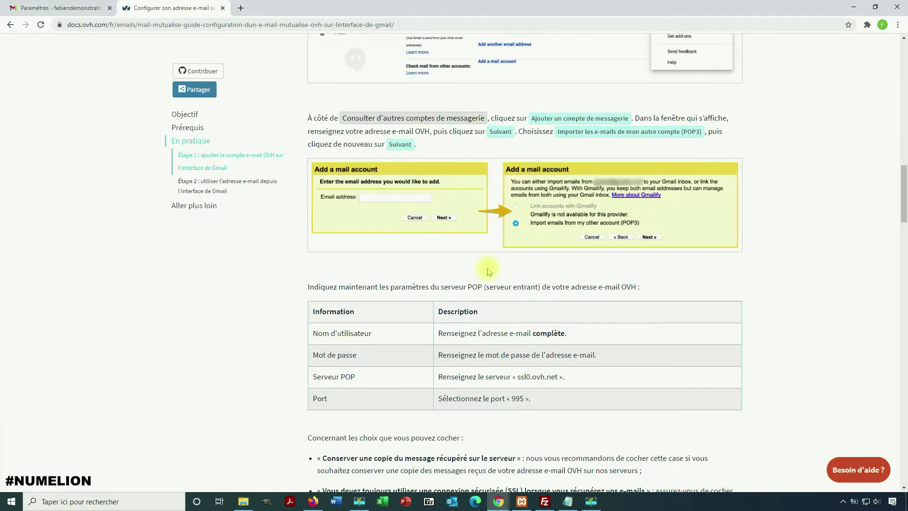
scroll(490, 271, "down", 5)
left_click_drag(311, 140, 397, 147)
left_click_drag(515, 140, 574, 144)
left_click_drag(495, 162, 558, 171)
scroll(425, 254, "down", 17)
scroll(529, 174, "up", 1)
scroll(347, 316, "up", 20)
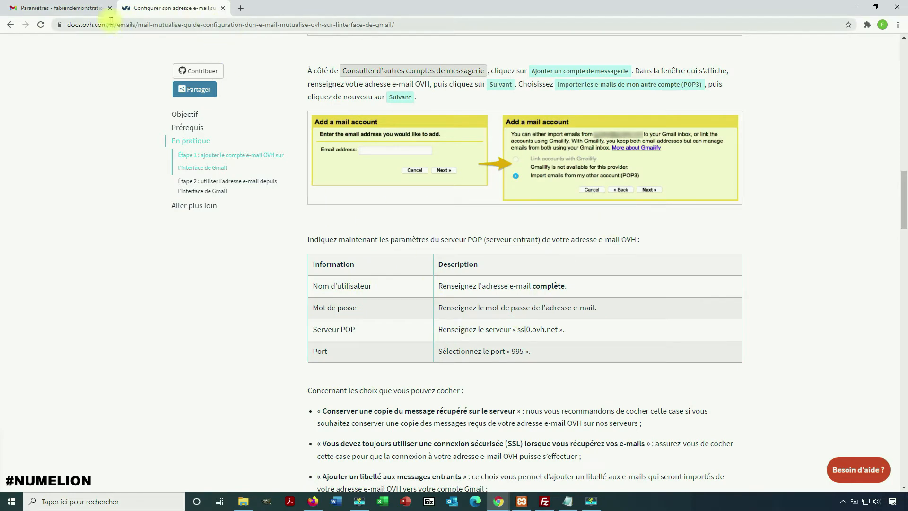
left_click(61, 8)
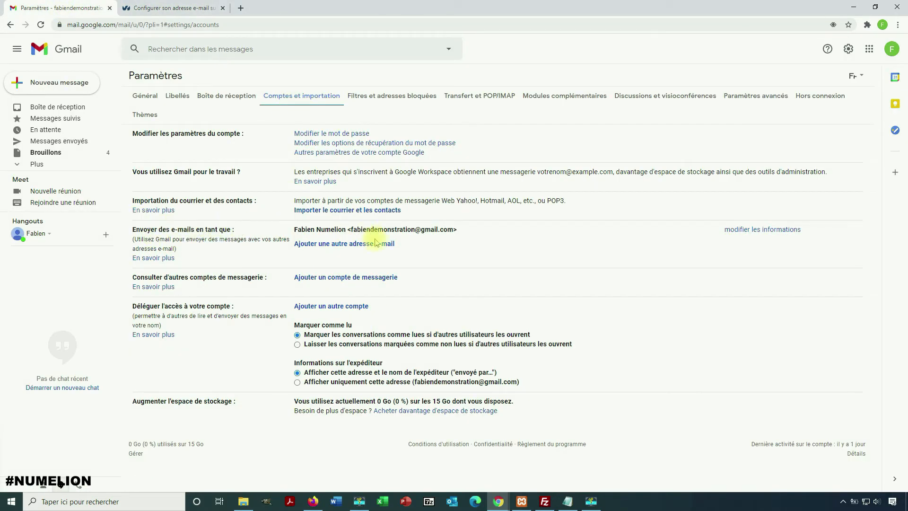
Add another send-as address with sender name Excelaide and the excelaide.com domain address
left_click(320, 246)
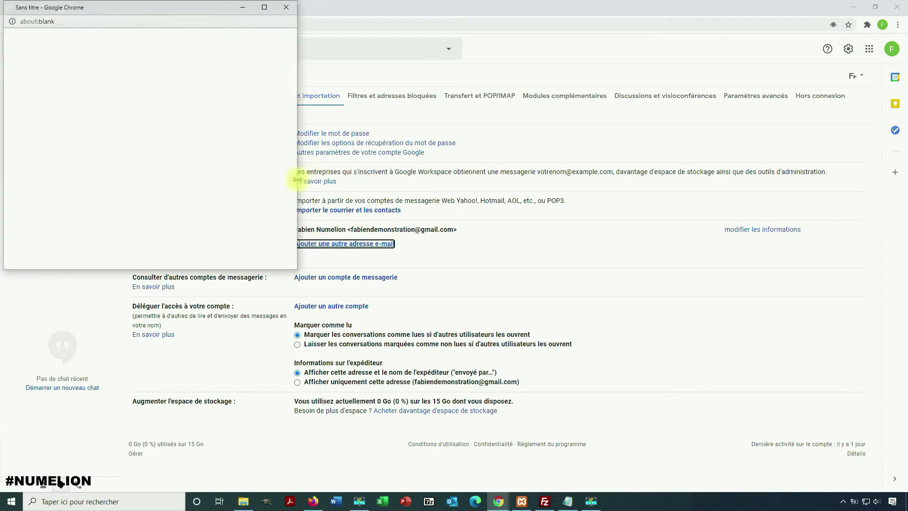
left_click_drag(120, 9, 231, 61)
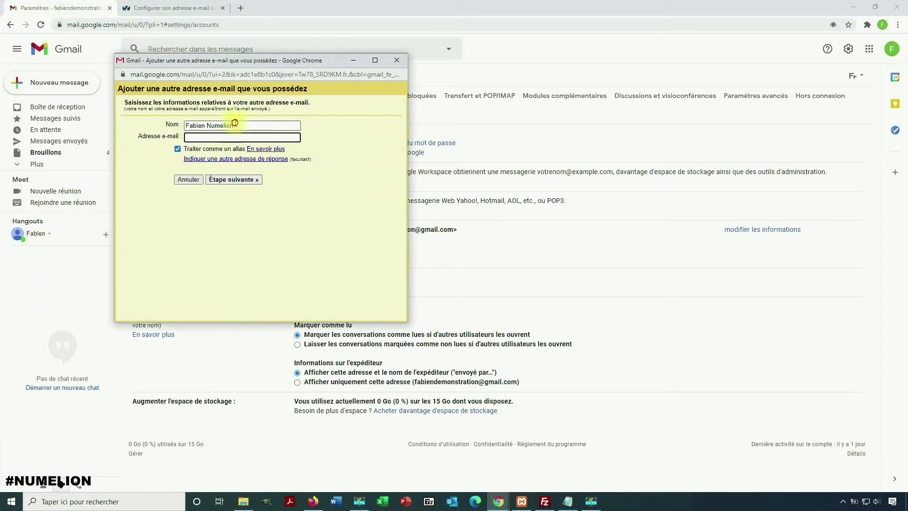
left_click_drag(236, 125, 209, 125)
type("Exce")
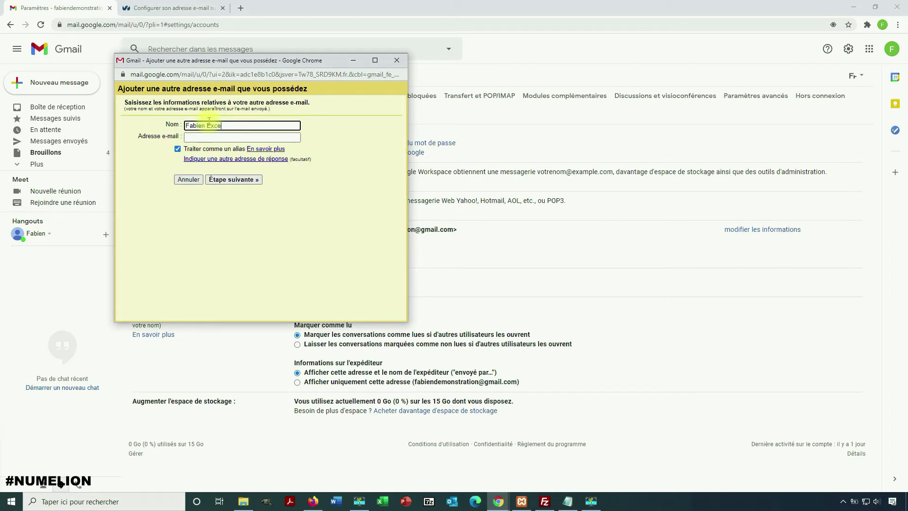
type("laide")
key("Tab")
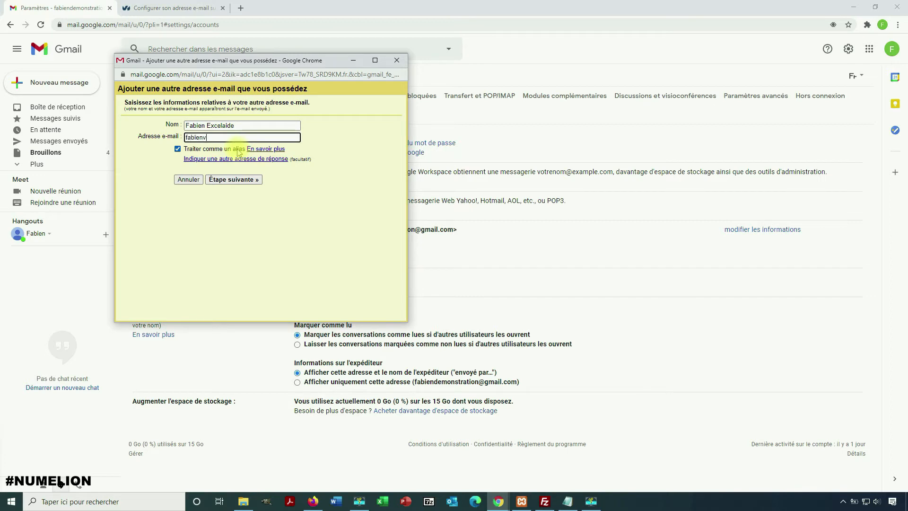
Fix the address's local part by adding a 2 and advance to the SMTP server step
left_click_drag(258, 137, 183, 137)
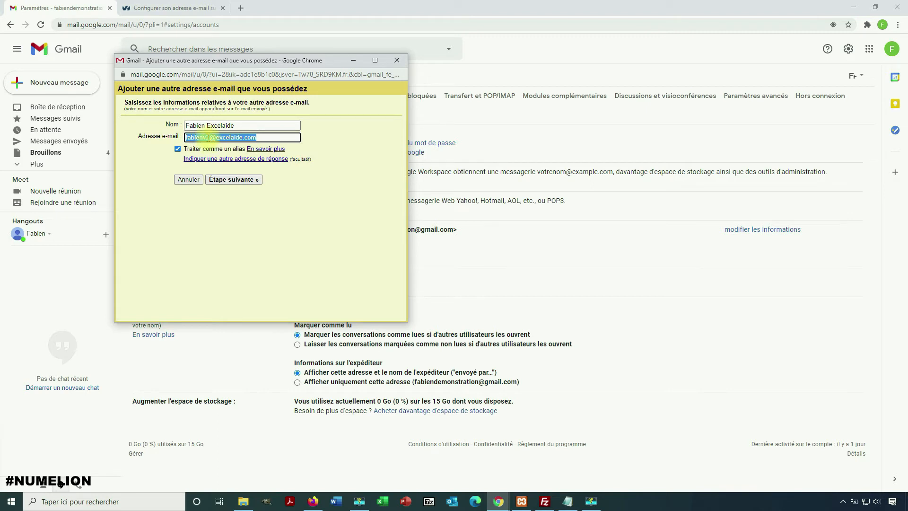
left_click(208, 138)
type("2")
left_click(233, 179)
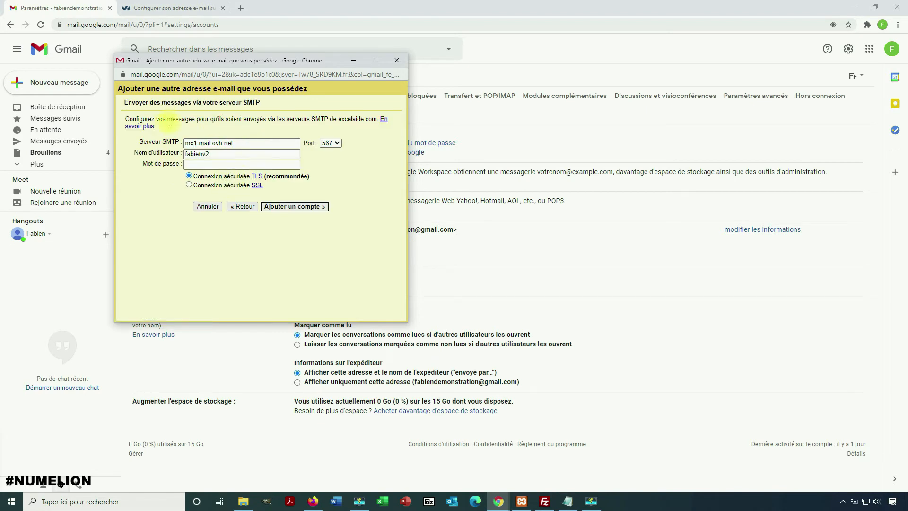
left_click_drag(147, 142, 182, 142)
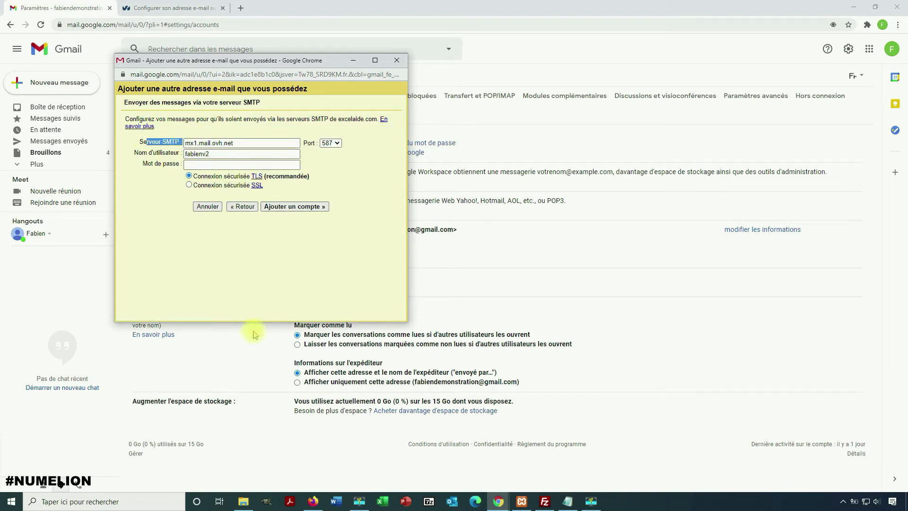
left_click(141, 12)
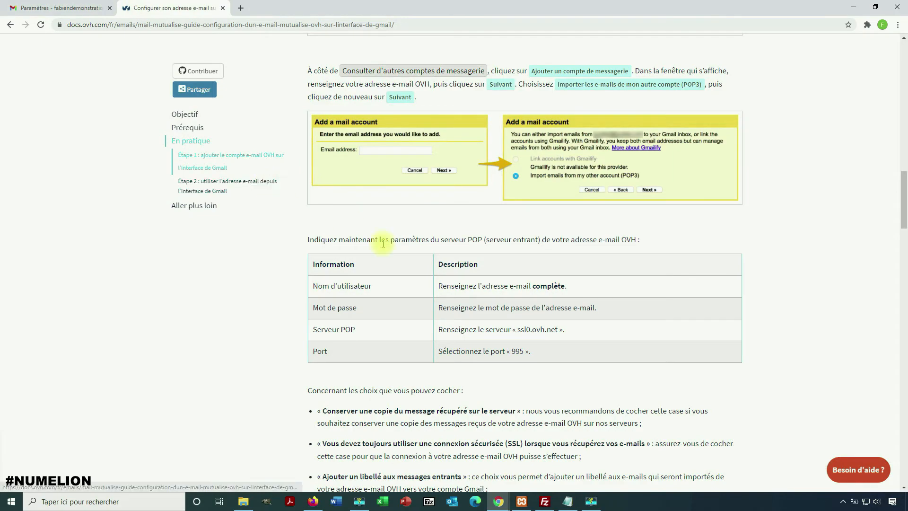
Copy the outgoing SMTP server ssl0.ovh.net (port 587) from the OVH guide's SMTP table
scroll(379, 246, "down", 6)
scroll(396, 273, "down", 10)
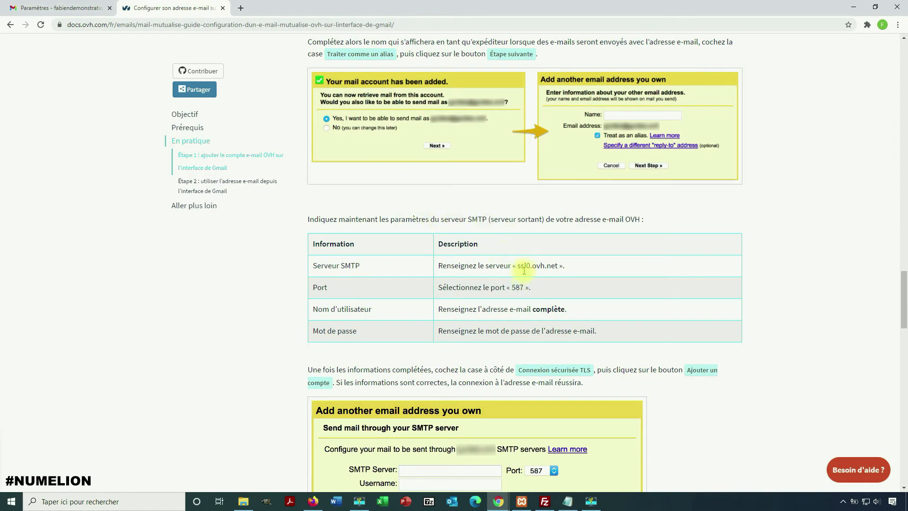
left_click_drag(519, 268, 555, 267)
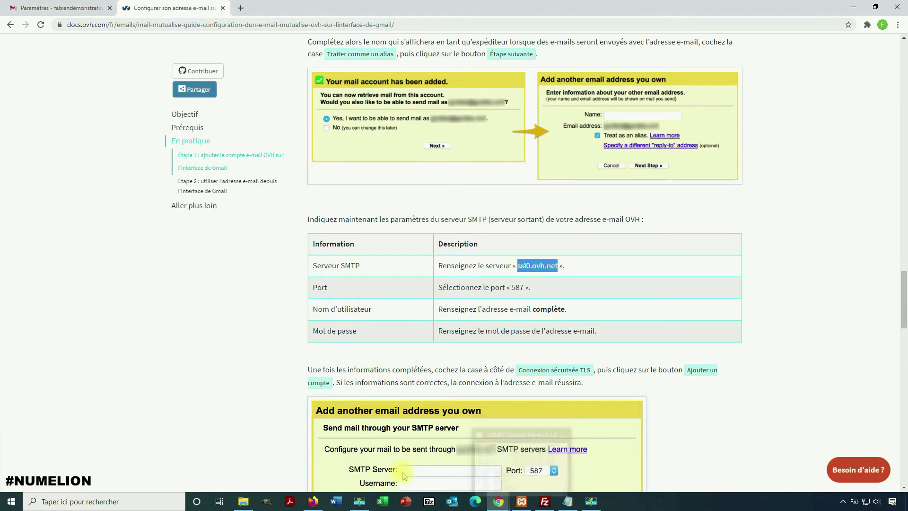
left_click(499, 502)
Replace the Gmail popup's SMTP server mx1.mail.ovh.net with ssl0.ovh.net
left_click(599, 472)
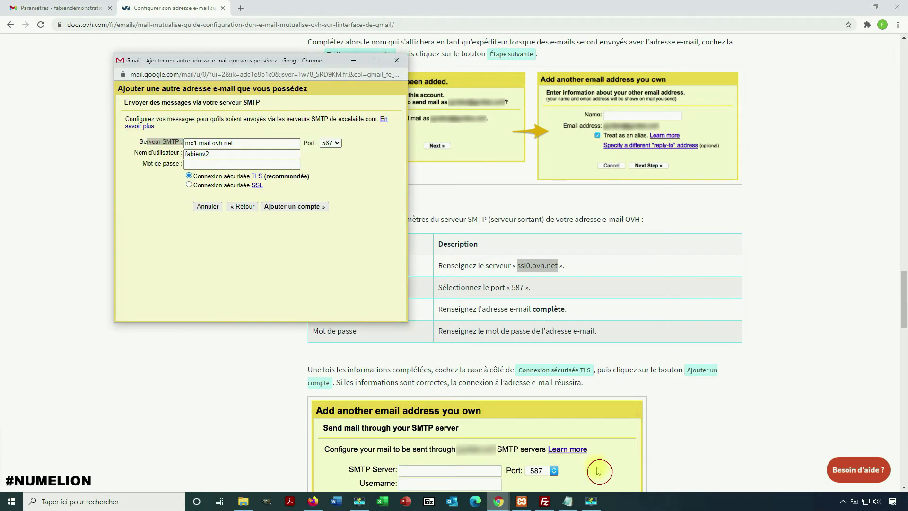
left_click_drag(248, 143, 194, 143)
key("ctrl+a")
type("ssl0.ovh.net")
left_click(205, 165)
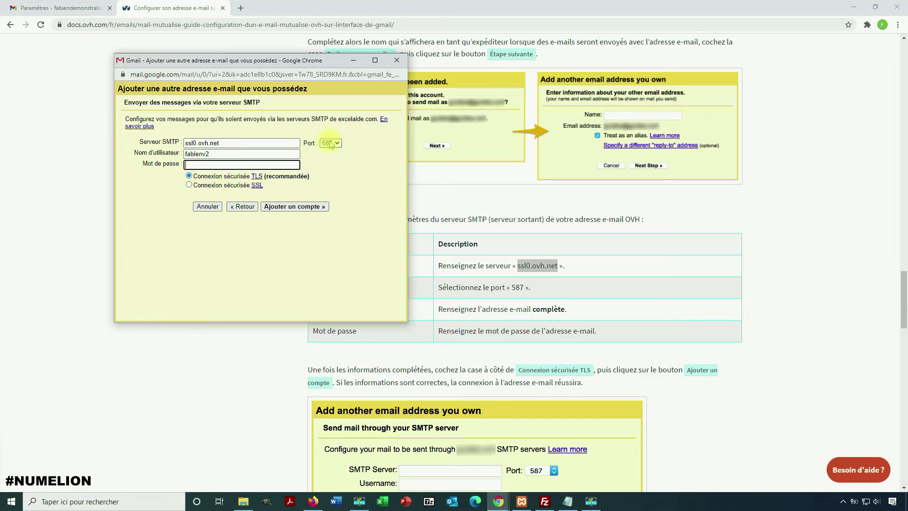
left_click(241, 153)
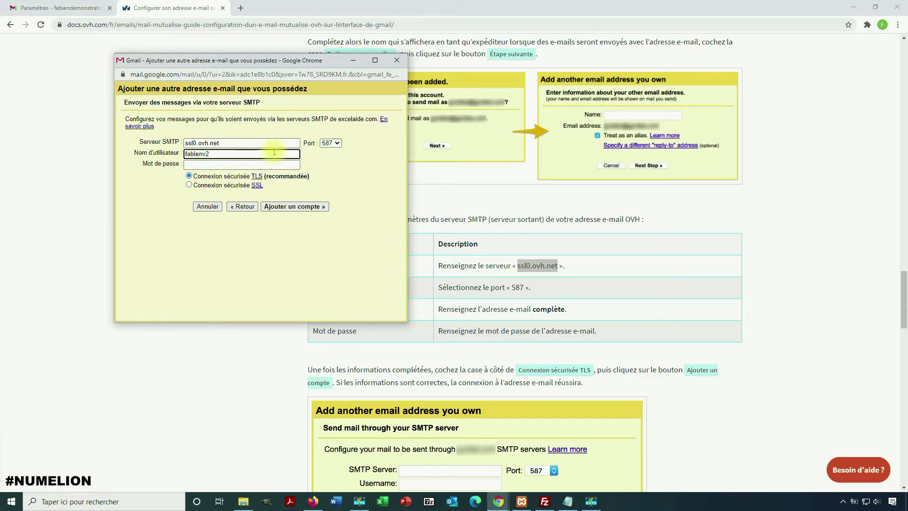
left_click_drag(286, 60, 184, 75)
Use the full address as username, paste the password, and add the account on port 587 with TLS
left_click(119, 167)
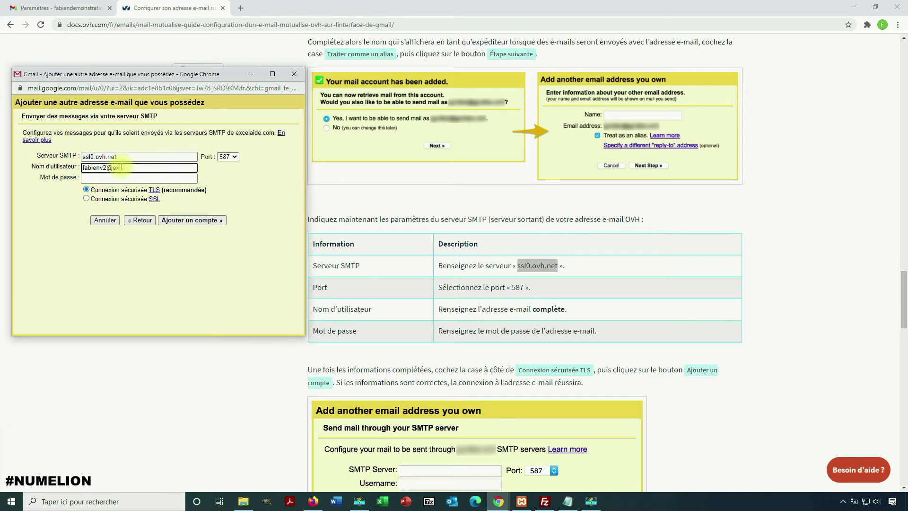
left_click(108, 178)
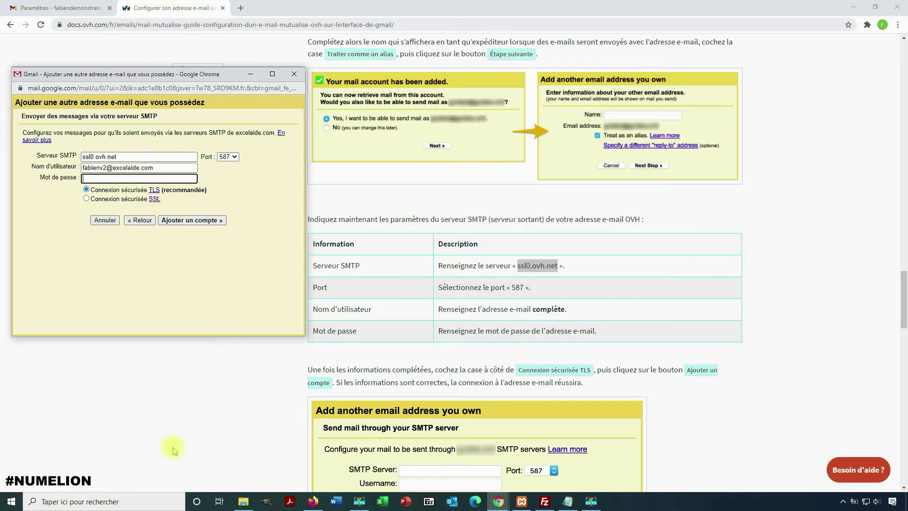
right_click(112, 179)
left_click(137, 267)
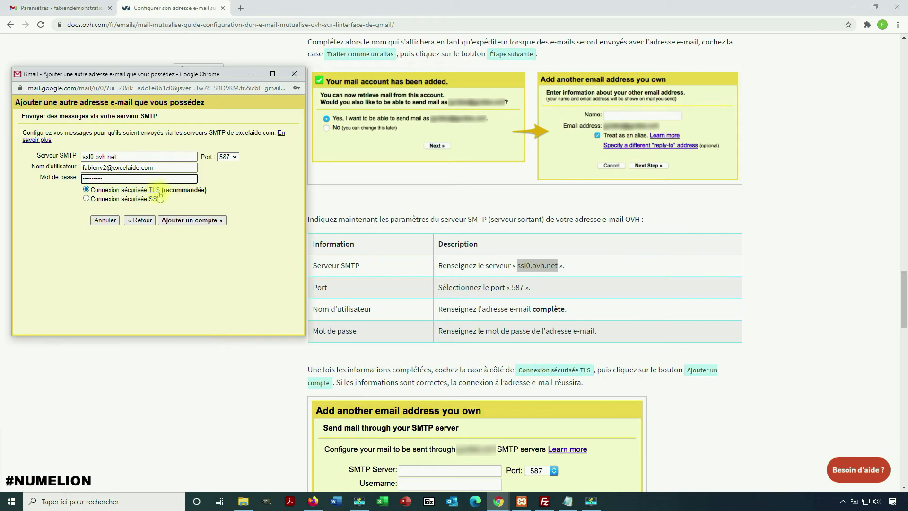
left_click(188, 221)
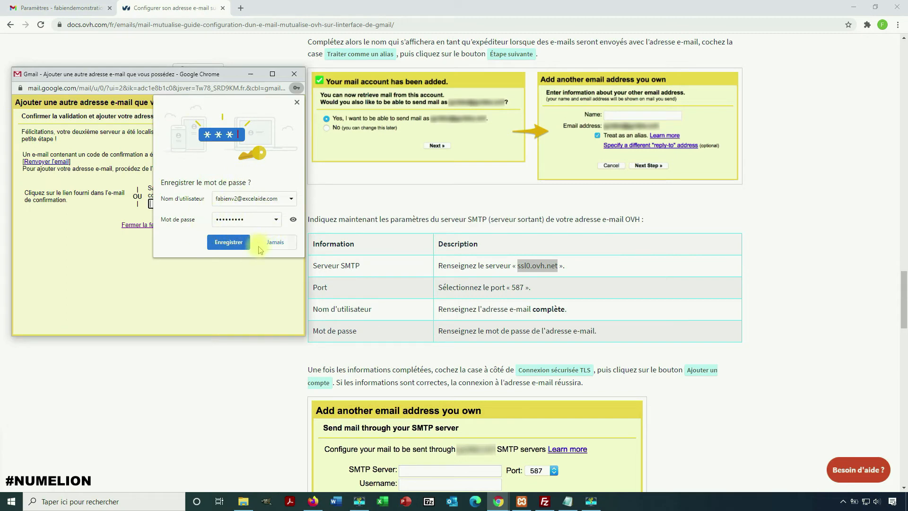
left_click(228, 242)
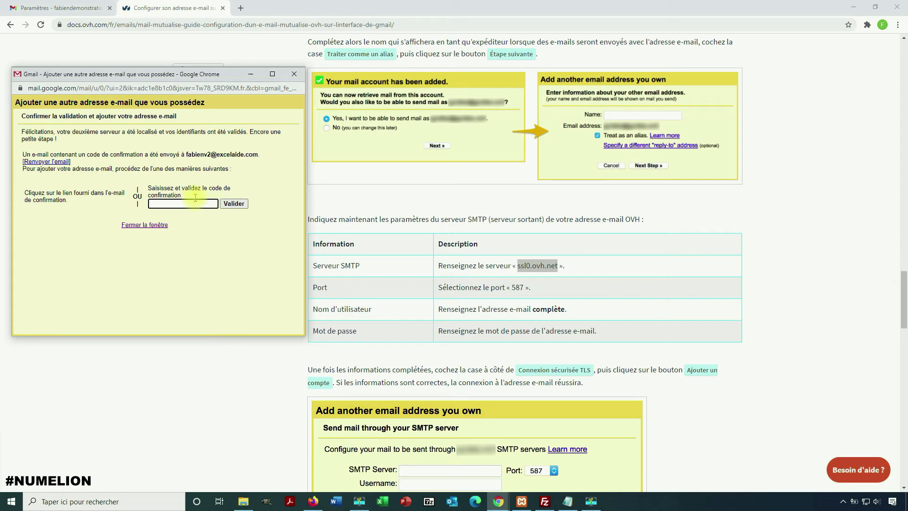
Note the address the confirmation code went to, then return to Gmail's Paramètres tab
left_click_drag(188, 155, 247, 156)
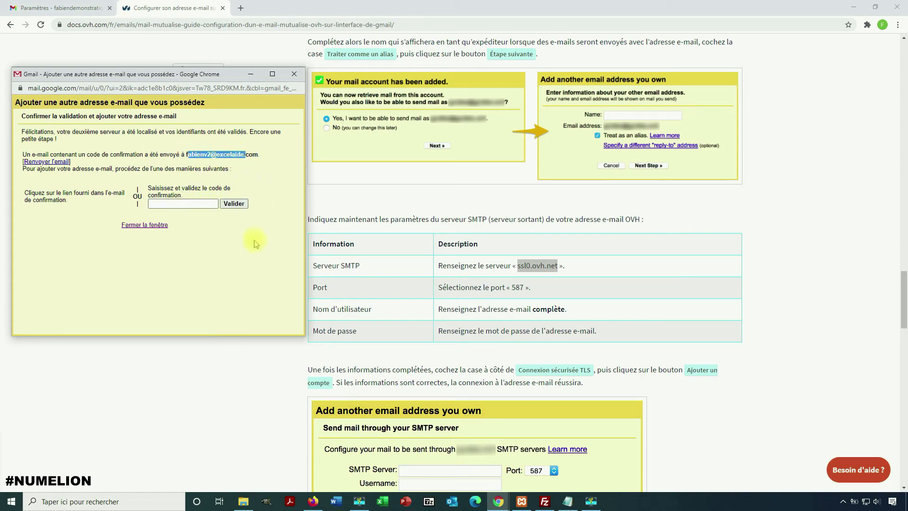
left_click(163, 204)
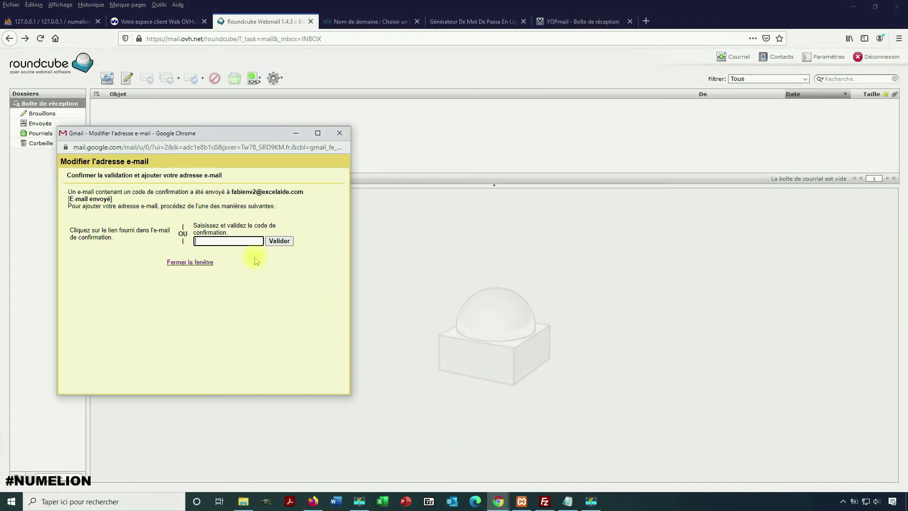
mouse_move(498, 501)
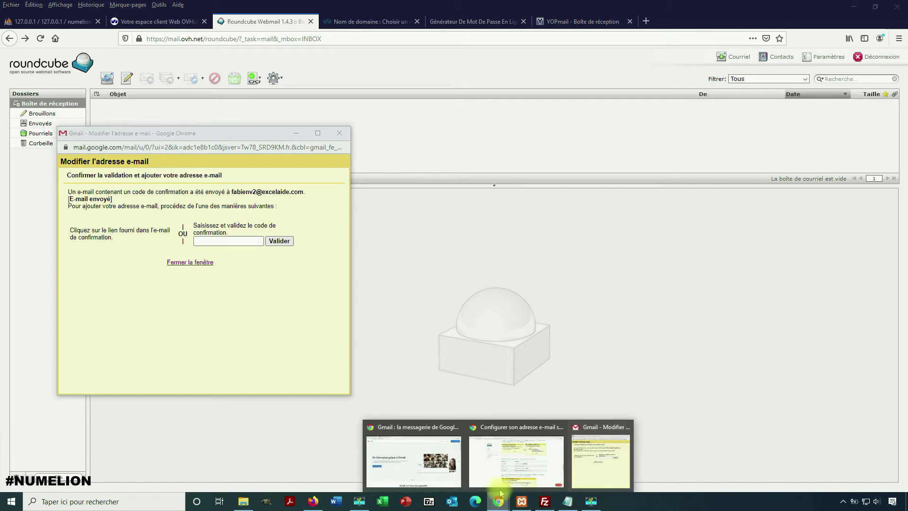
left_click(537, 445)
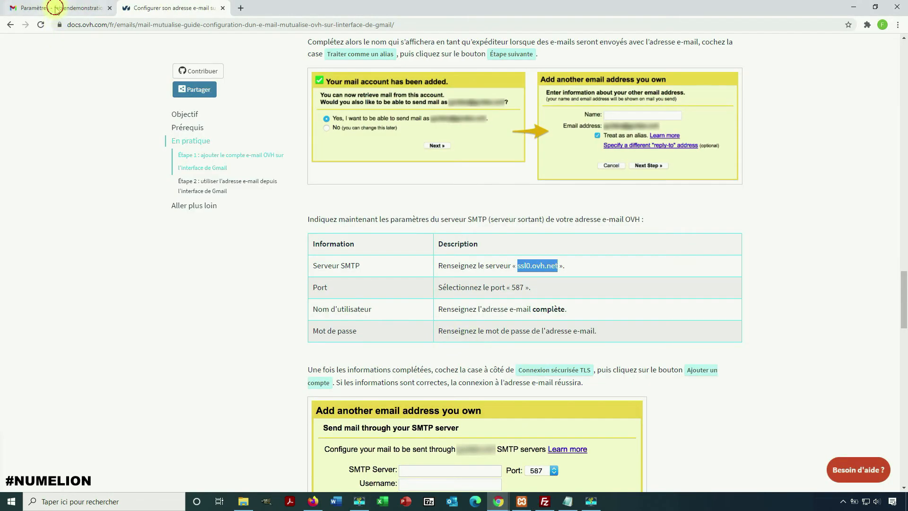
left_click(56, 8)
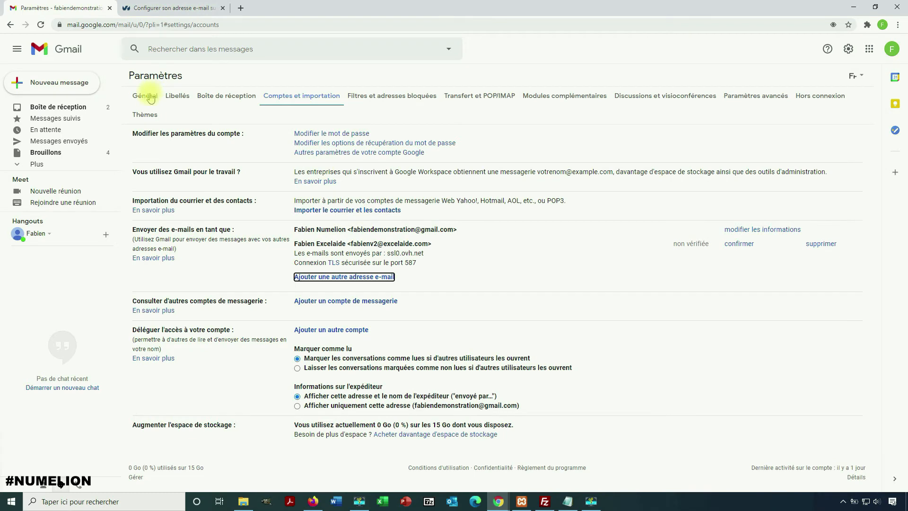
Open the Général settings tab, then return to the inbox with the two unread confirmation emails
left_click(144, 95)
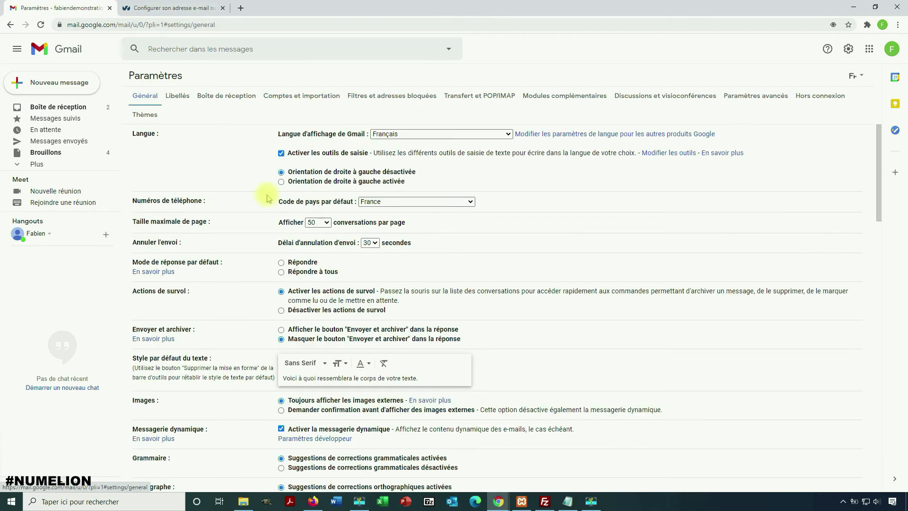
left_click(59, 113)
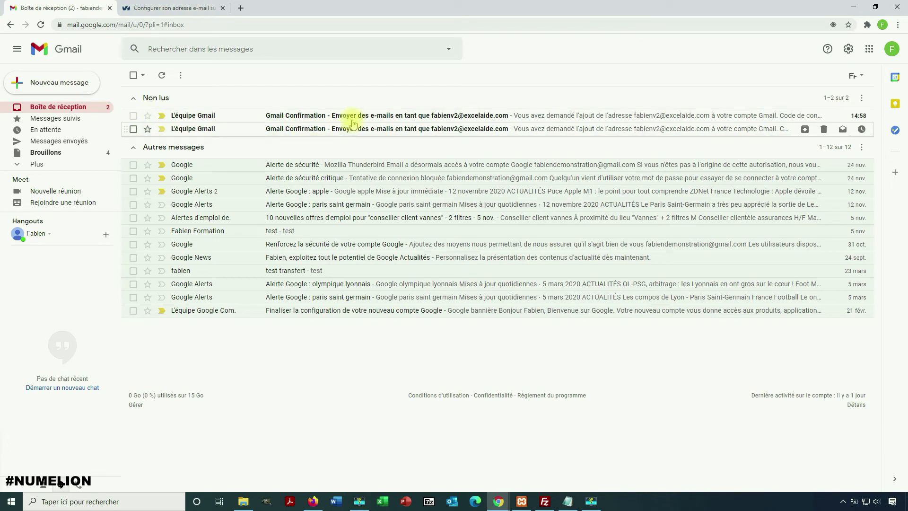
Open the first Gmail Confirmation email and copy its confirmation code
left_click(288, 116)
double_click(234, 169)
key("ctrl+c")
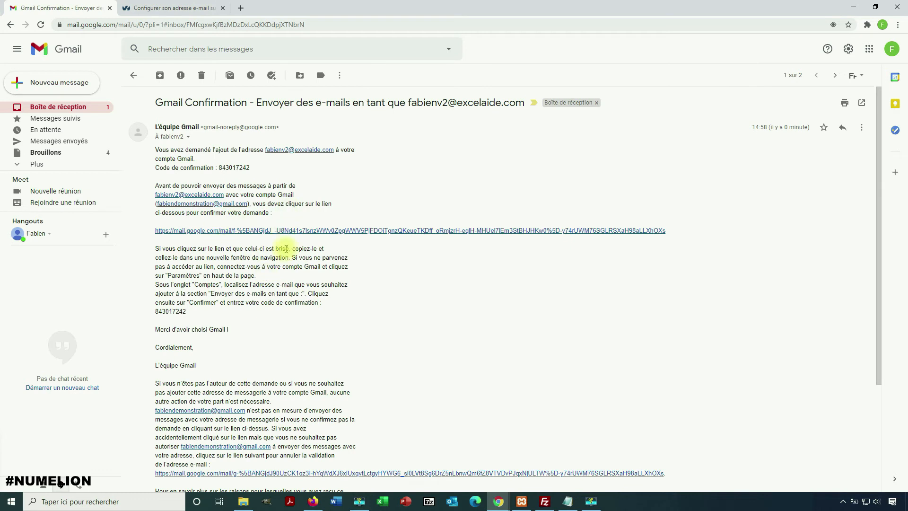
left_click(189, 138)
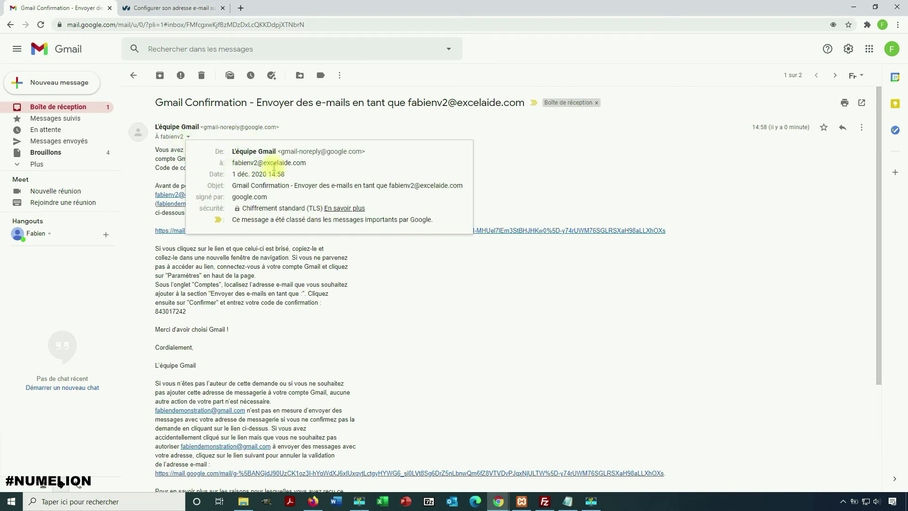
left_click(618, 172)
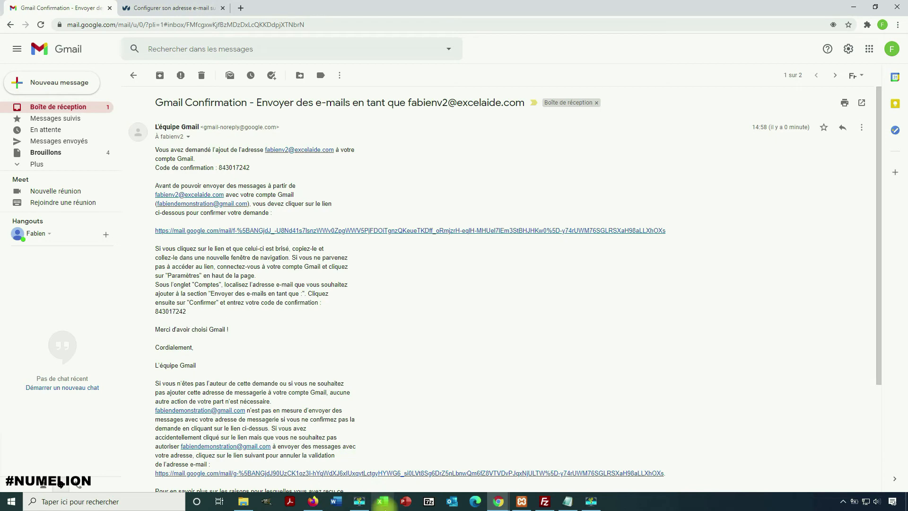
Paste the code into the verification popup and validate the domain sending address
left_click(597, 459)
right_click(217, 242)
left_click(248, 316)
left_click(279, 241)
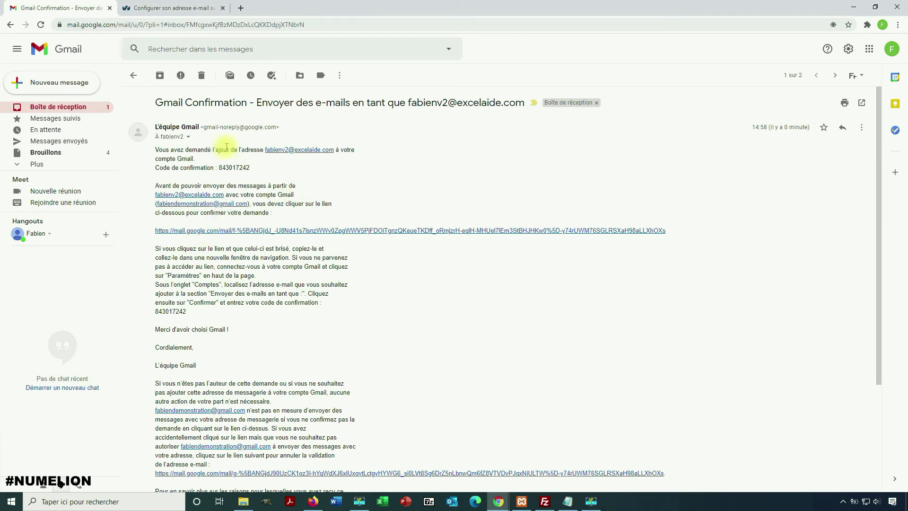
Open the full Gmail settings from the quick settings panel
mouse_move(498, 506)
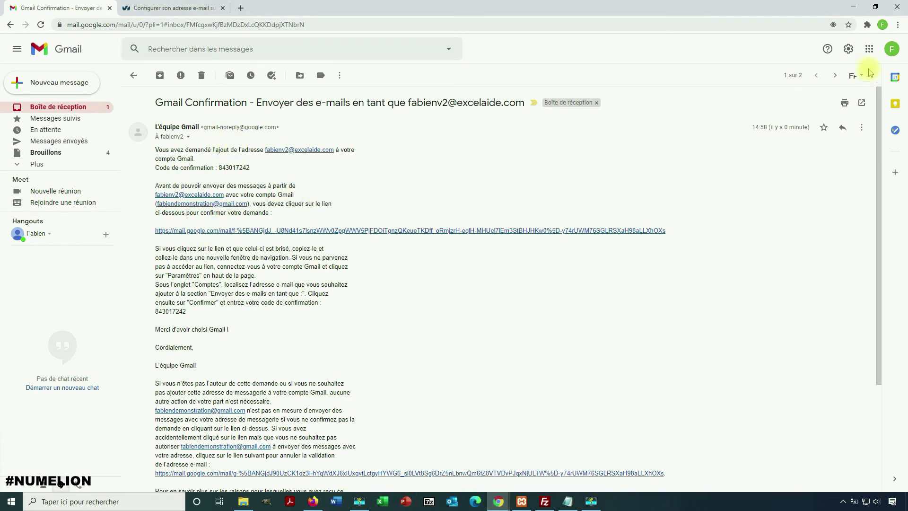
left_click(849, 49)
left_click(796, 100)
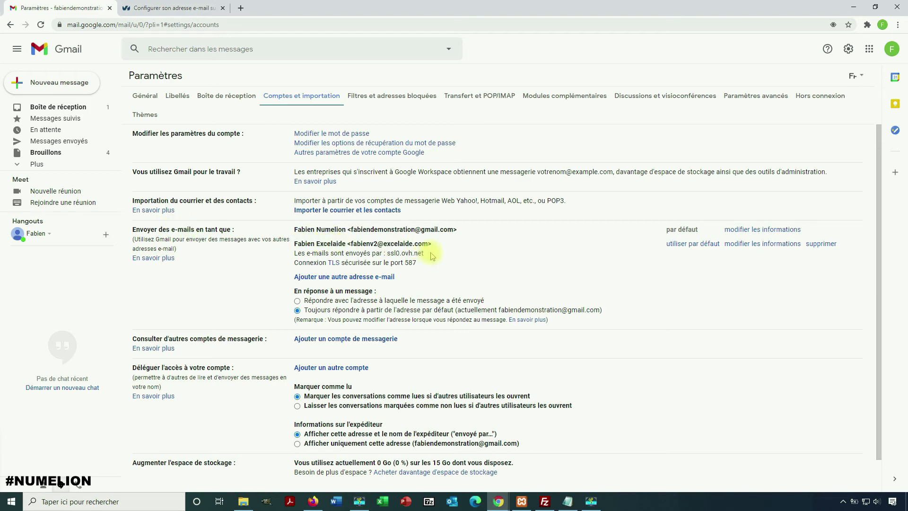
Set the domain address as the default send-as alias and start a new message
left_click(692, 244)
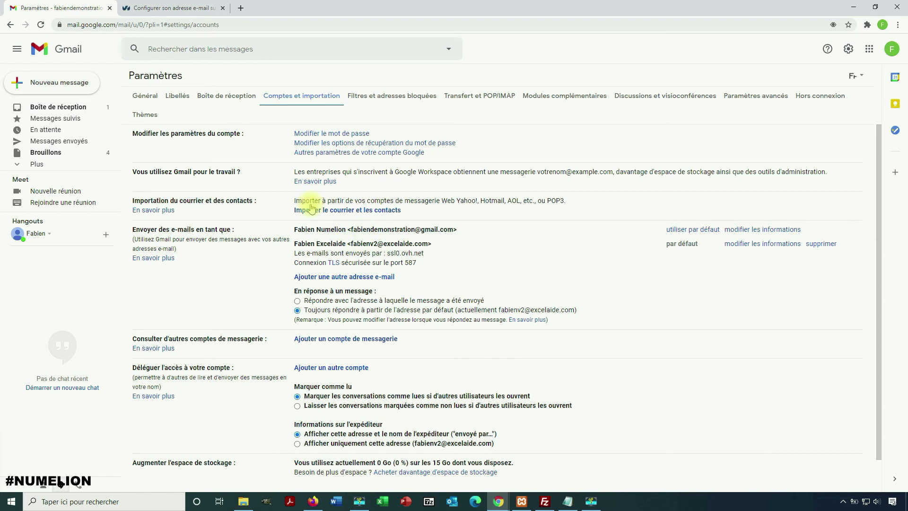
left_click(56, 82)
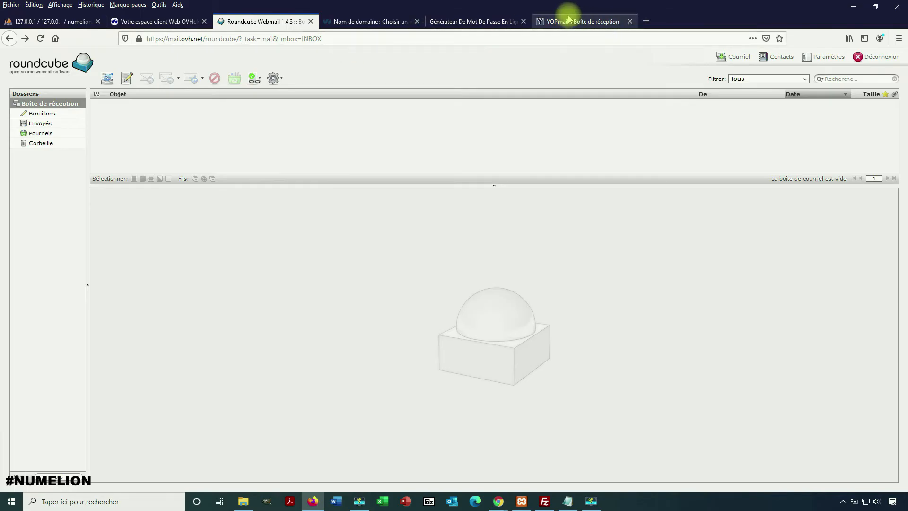
Copy the YOPmail inbox address from Firefox
left_click(569, 20)
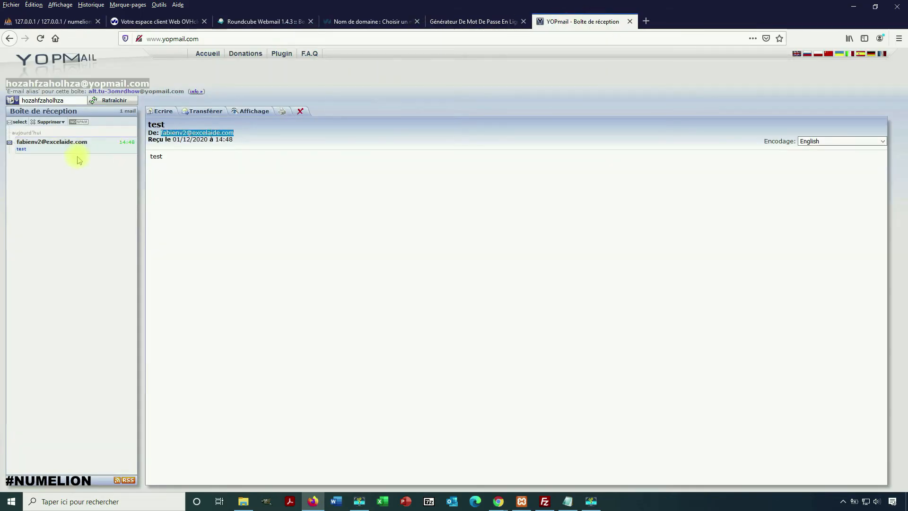
right_click(92, 87)
left_click(111, 97)
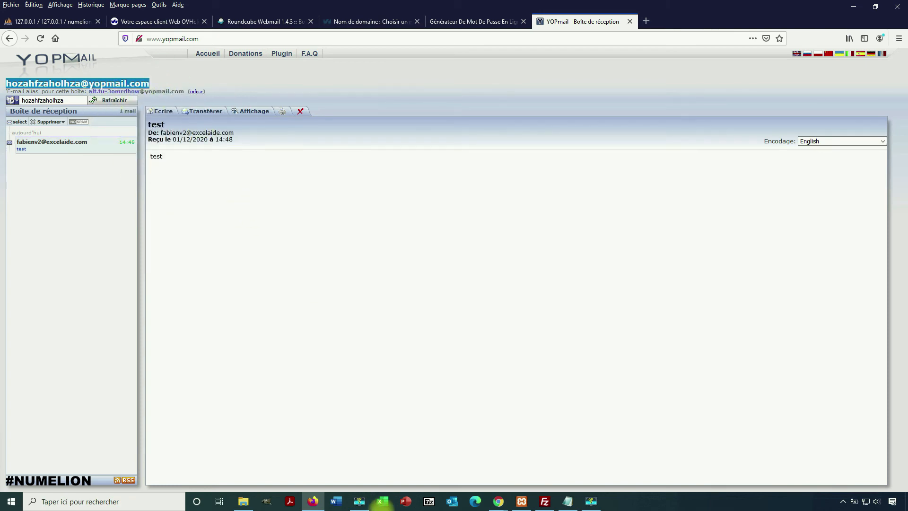
Send a message titled 'Test de l'envoi' to the YOPmail address, then return to YOPmail
mouse_move(502, 505)
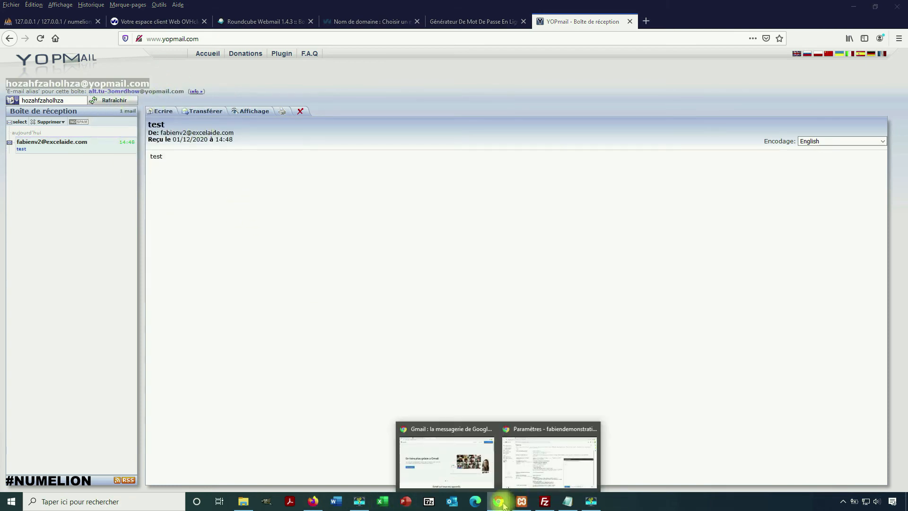
left_click(533, 468)
right_click(614, 246)
left_click(637, 324)
left_click(636, 267)
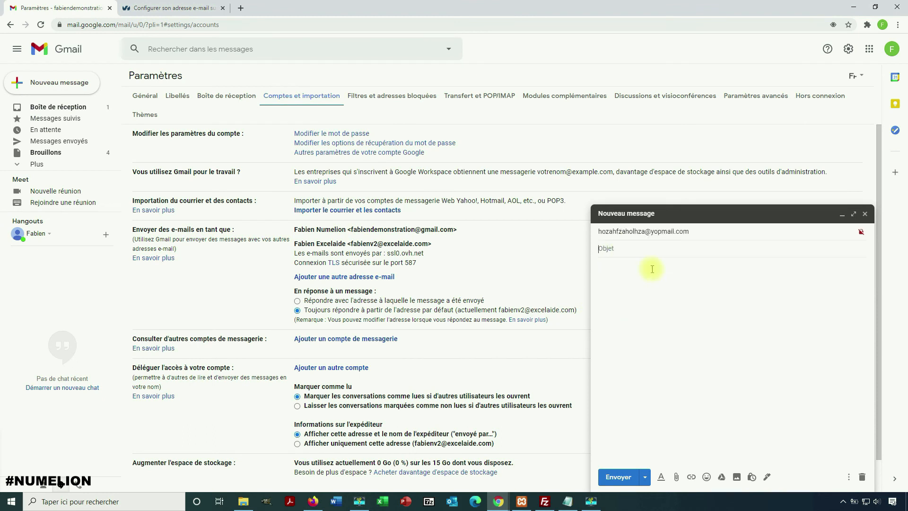
type("Te")
left_click(625, 477)
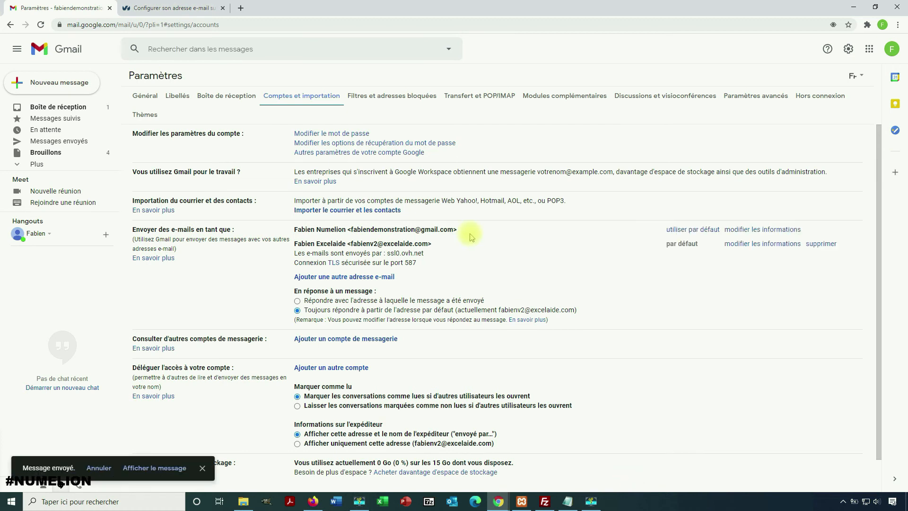
left_click(312, 502)
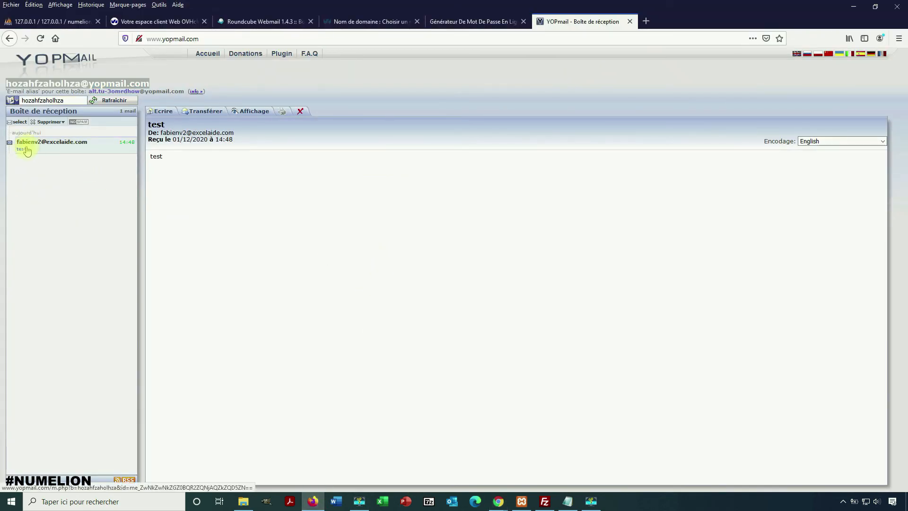
Refresh YOPmail, open 'Test de l'envoi', check its sender is the domain address, then return to Gmail
left_click(128, 104)
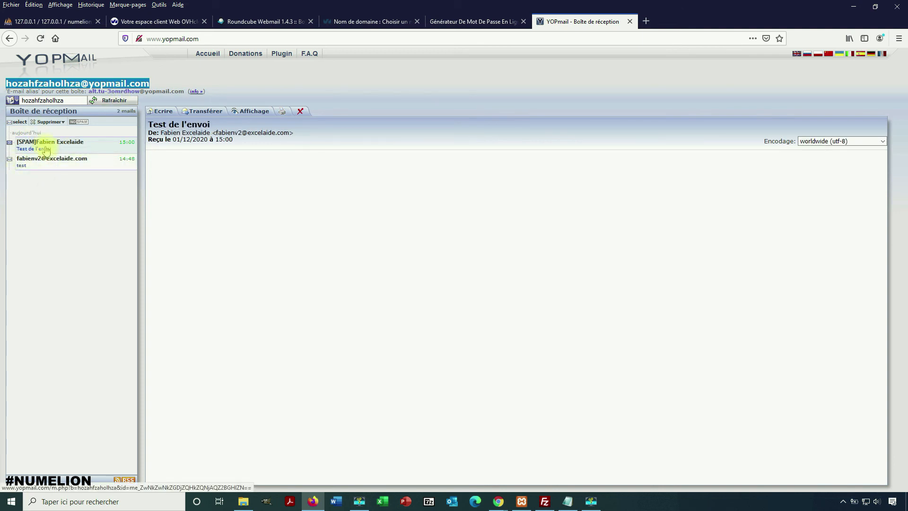
left_click(46, 150)
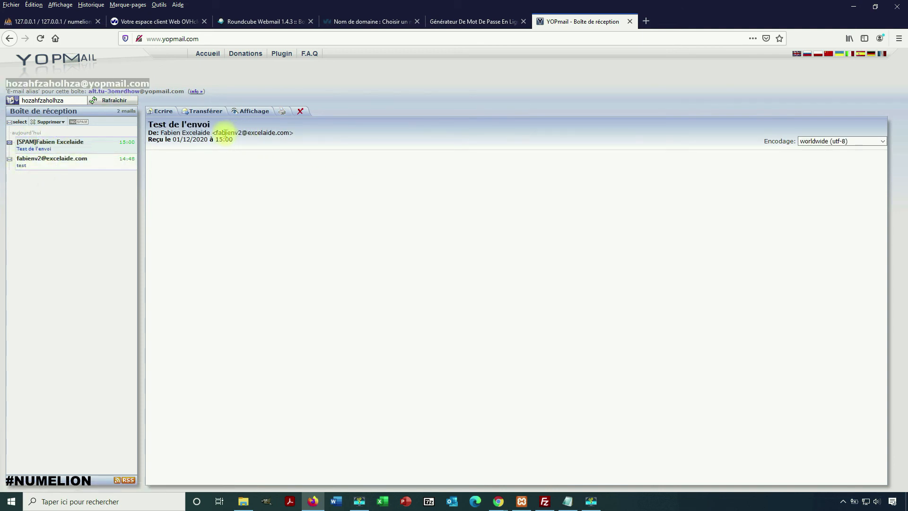
left_click_drag(216, 133, 289, 133)
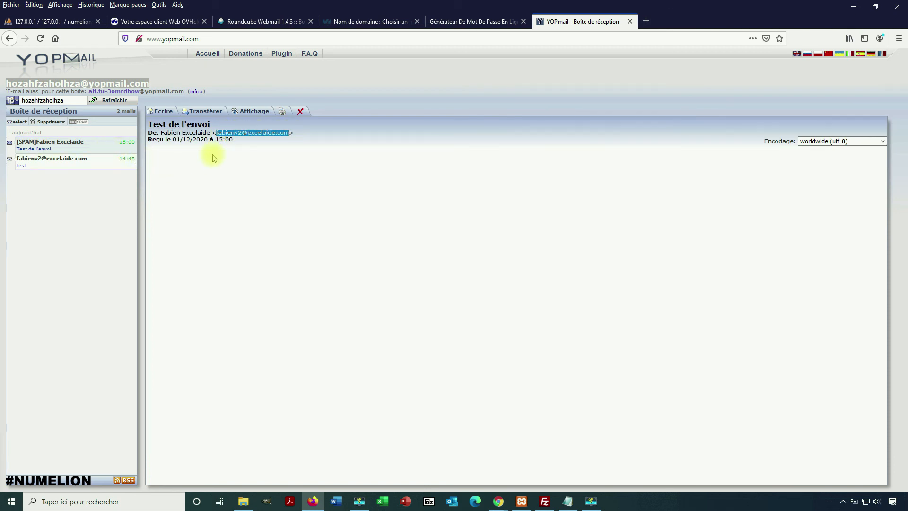
left_click(499, 502)
left_click(543, 471)
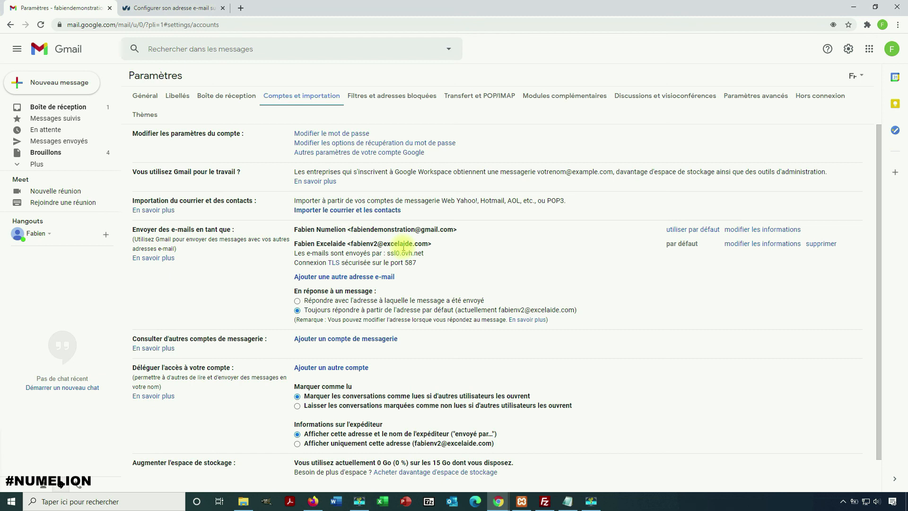
Switch Gmail's Paramètres to the Général tab
left_click(141, 93)
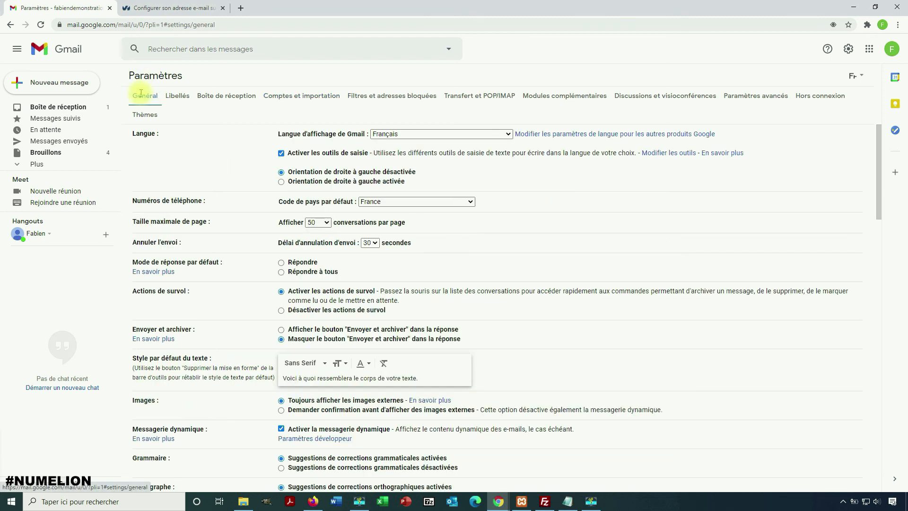